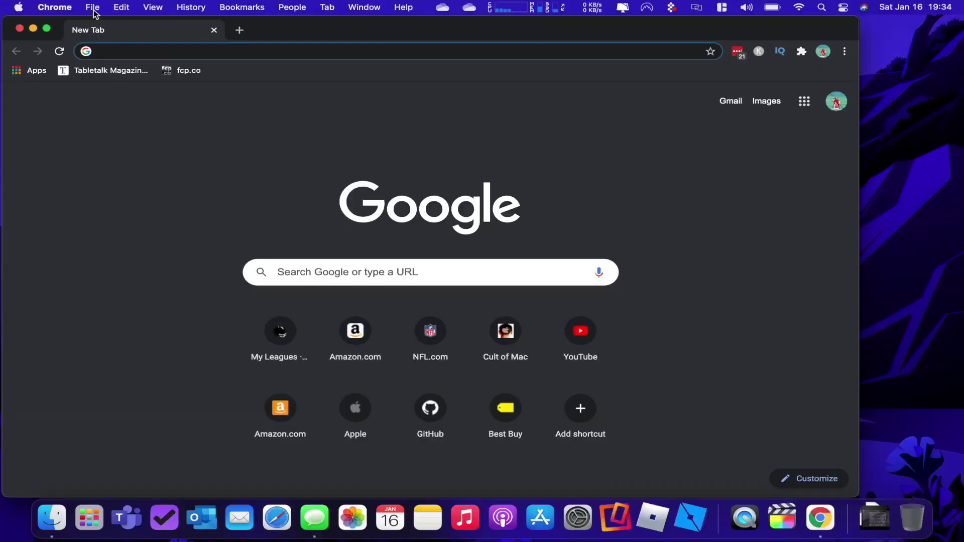
# Step: Open a new Incognito window from Chrome's File menu
pyautogui.click(92, 7)
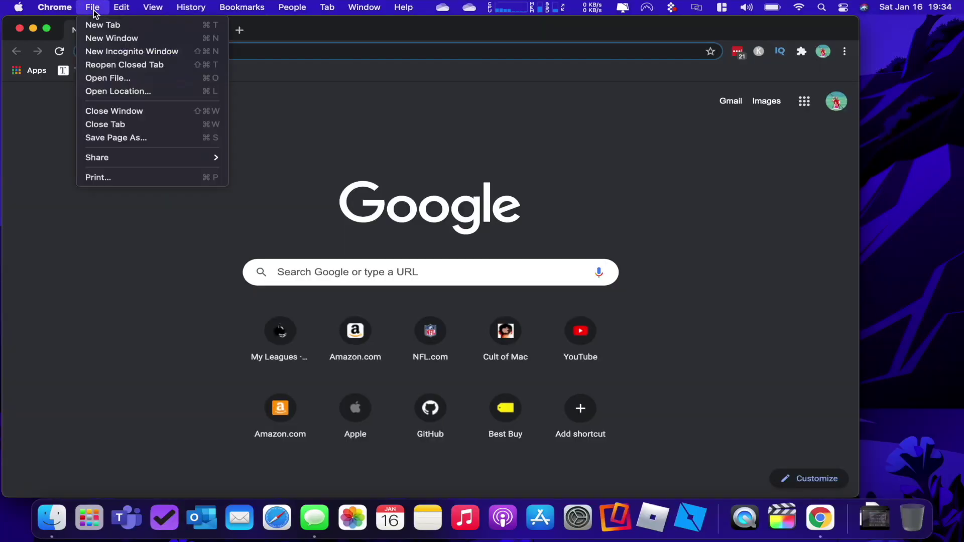
pyautogui.click(118, 53)
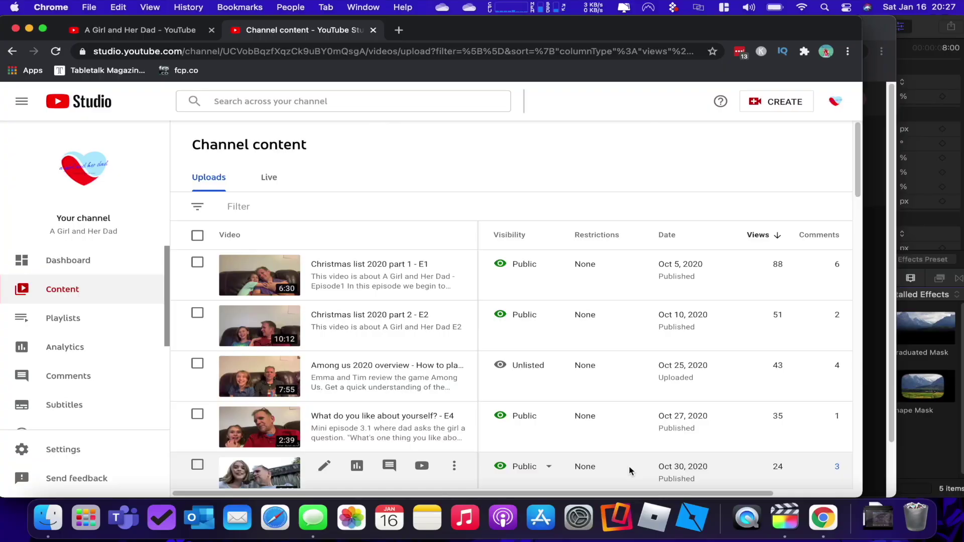
# Step: Select only the Christmas list 2020 part 1 - E1 video and download it from More actions
pyautogui.click(197, 263)
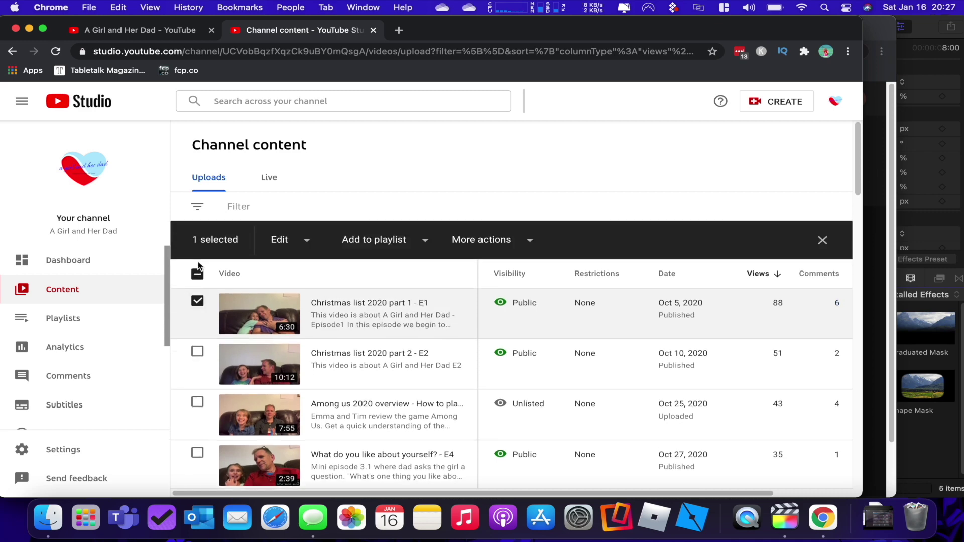
pyautogui.click(503, 245)
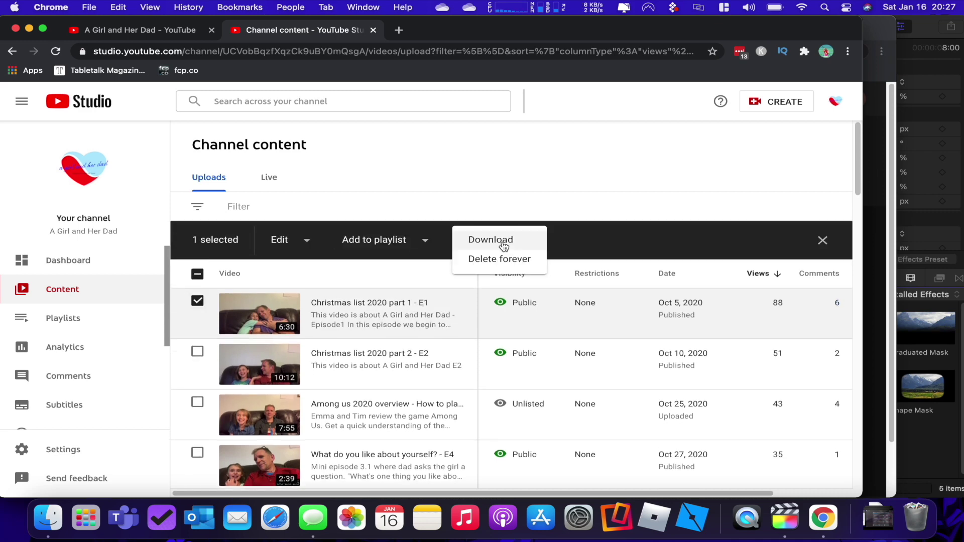
pyautogui.click(428, 282)
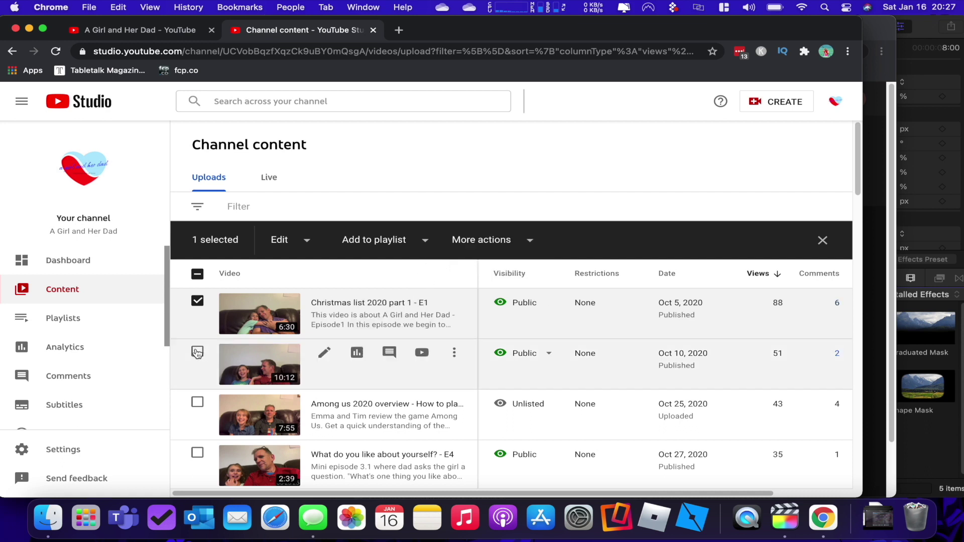
pyautogui.click(492, 235)
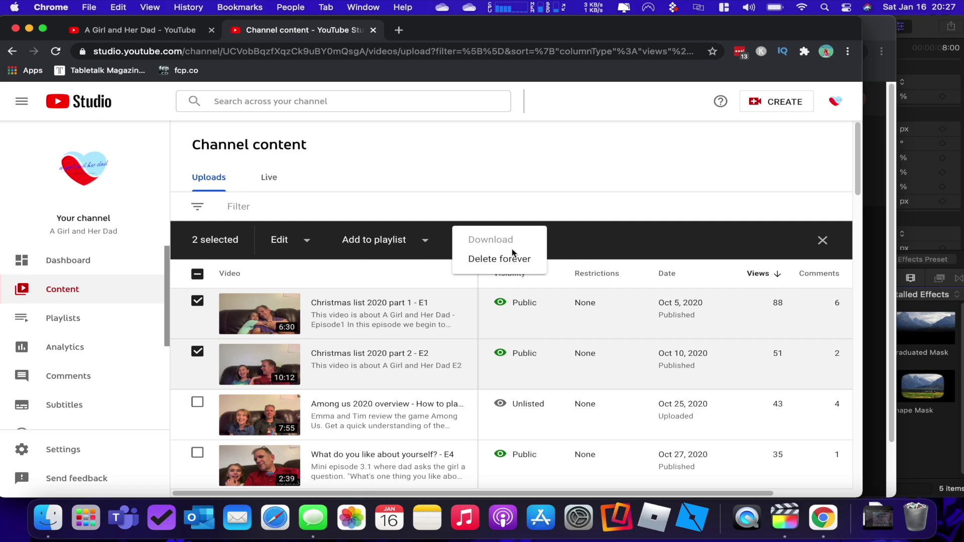
pyautogui.click(199, 353)
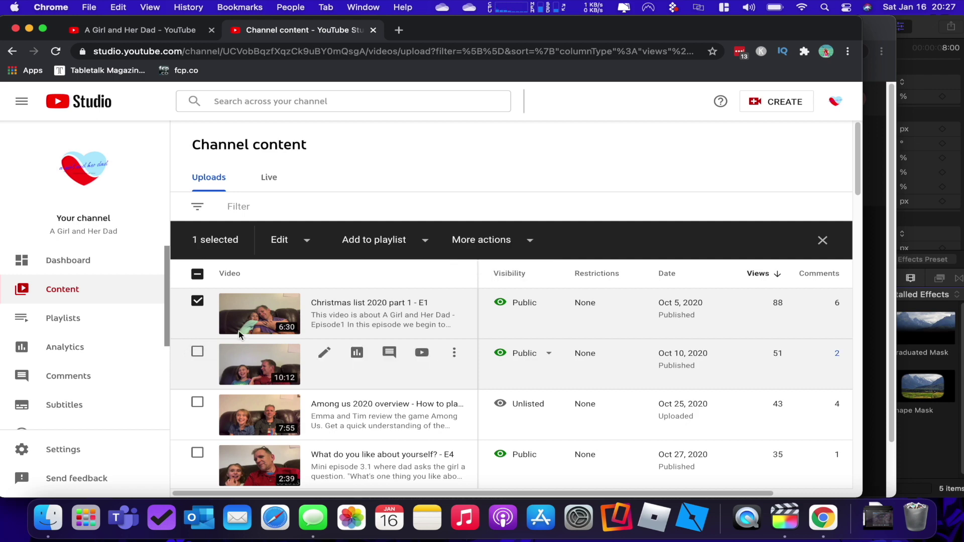
pyautogui.click(481, 238)
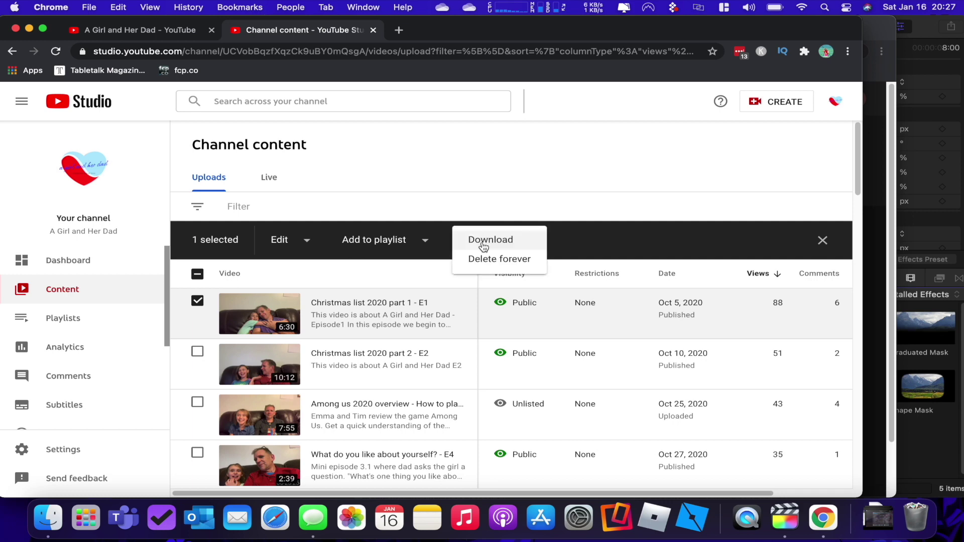
pyautogui.click(483, 243)
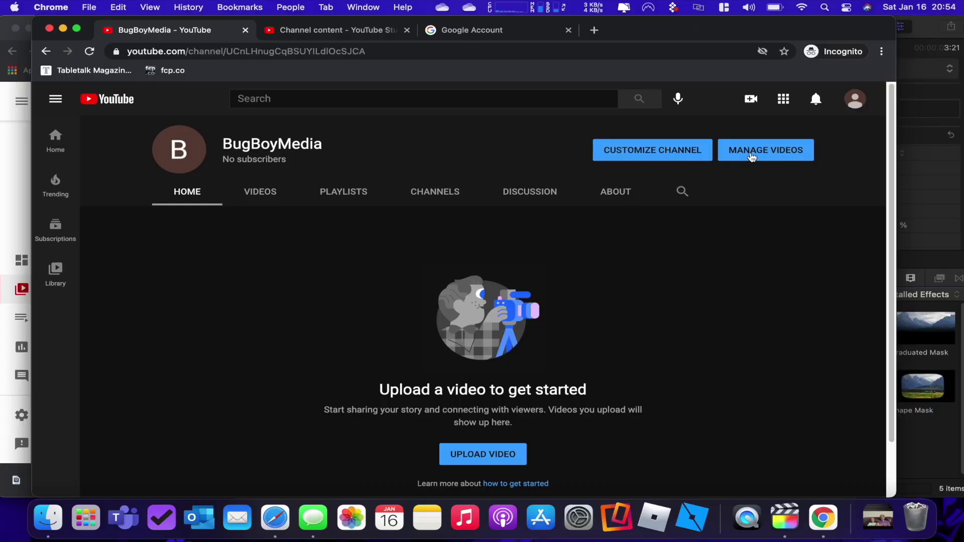
# Step: Upload the downloaded Christmas list 2020 part 1 - E1 .mp4 to the second channel via CREATE > Upload videos
pyautogui.click(749, 151)
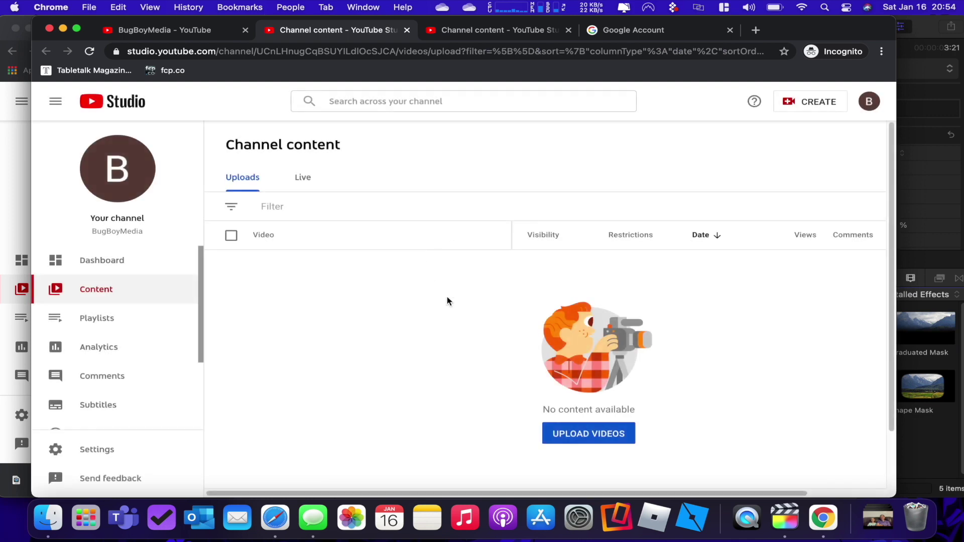
pyautogui.click(792, 108)
pyautogui.click(783, 126)
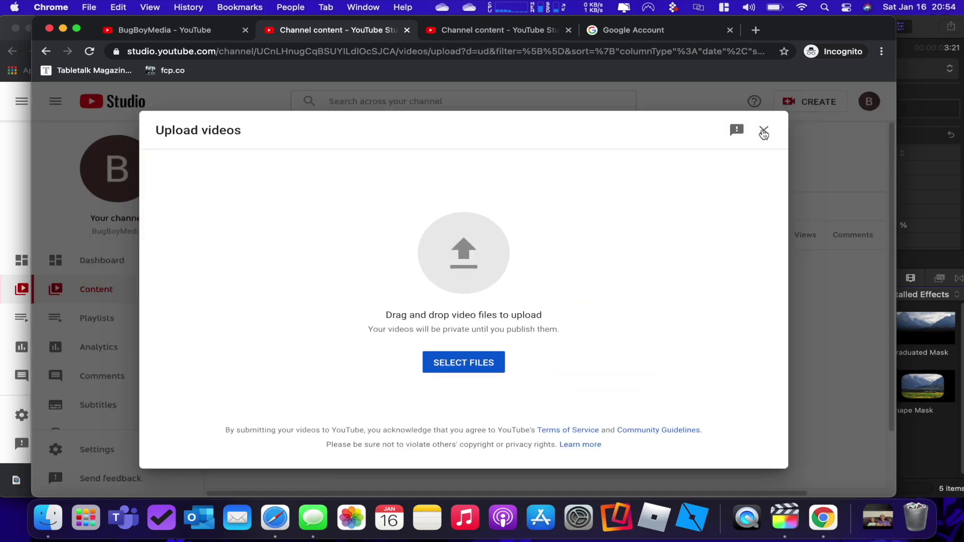
pyautogui.click(42, 519)
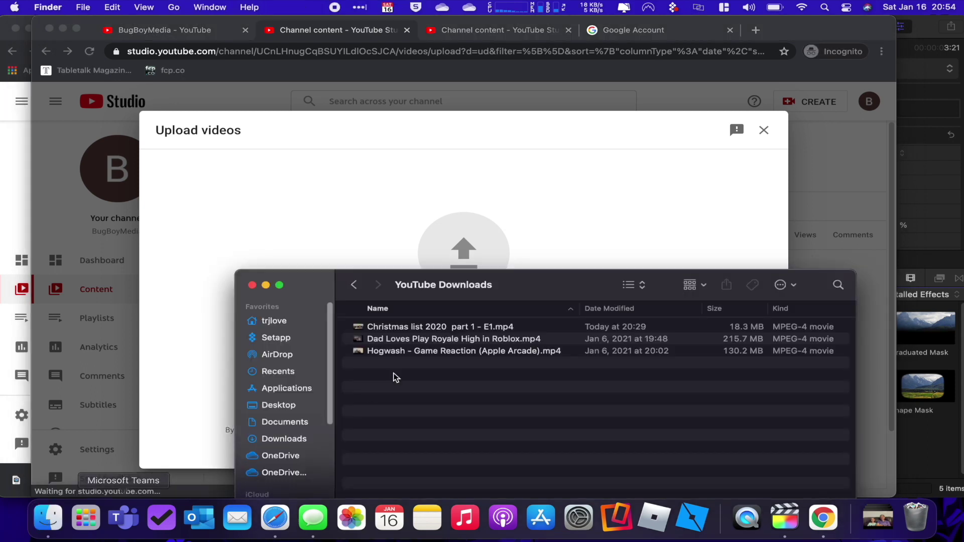
pyautogui.moveTo(443, 330); pyautogui.dragTo(469, 247)
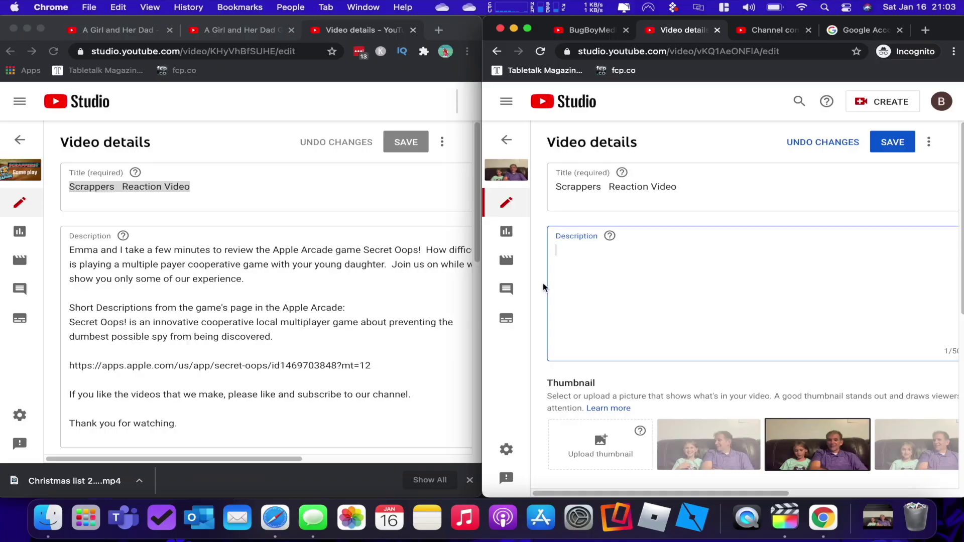
# Step: Copy the original video's full description into the new upload's empty description
pyautogui.click(341, 185)
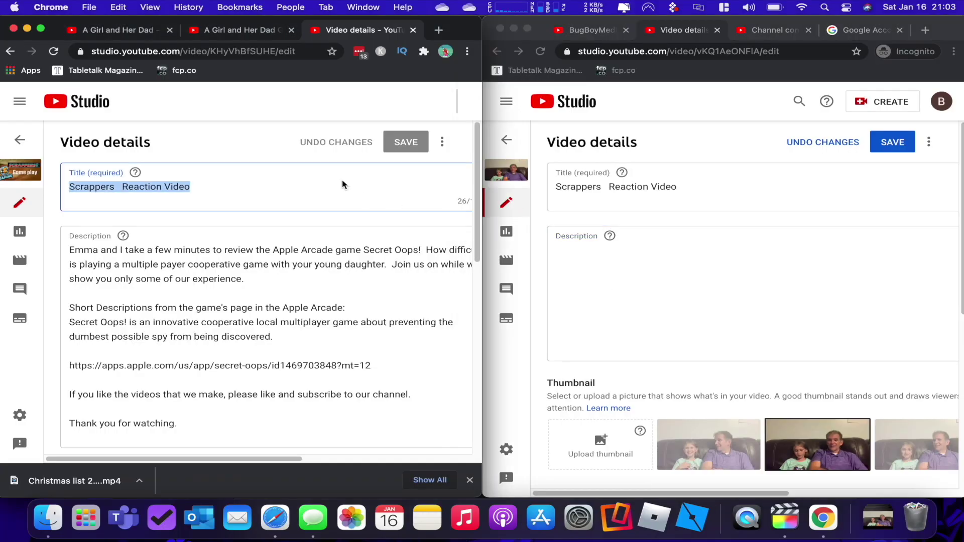
pyautogui.click(661, 206)
pyautogui.click(663, 206)
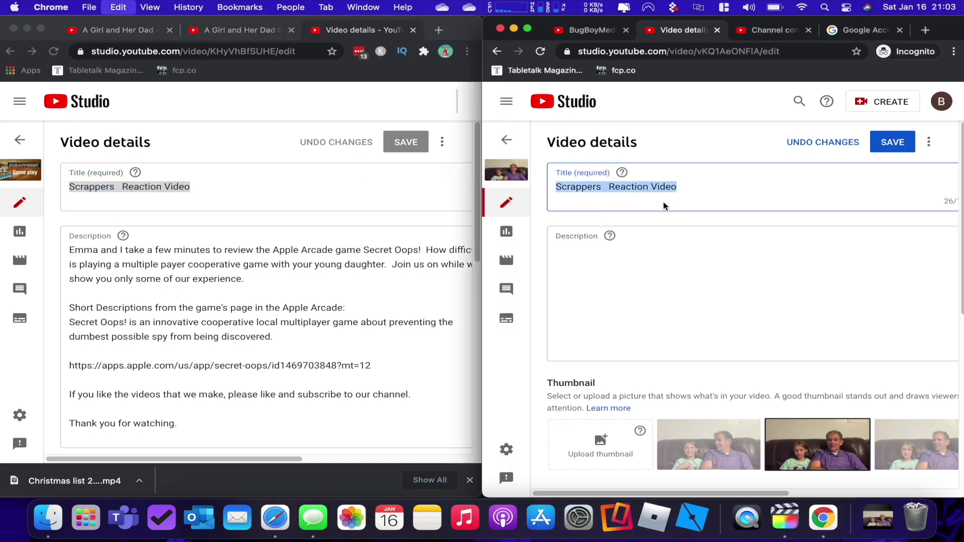
pyautogui.click(326, 290)
pyautogui.click(325, 290)
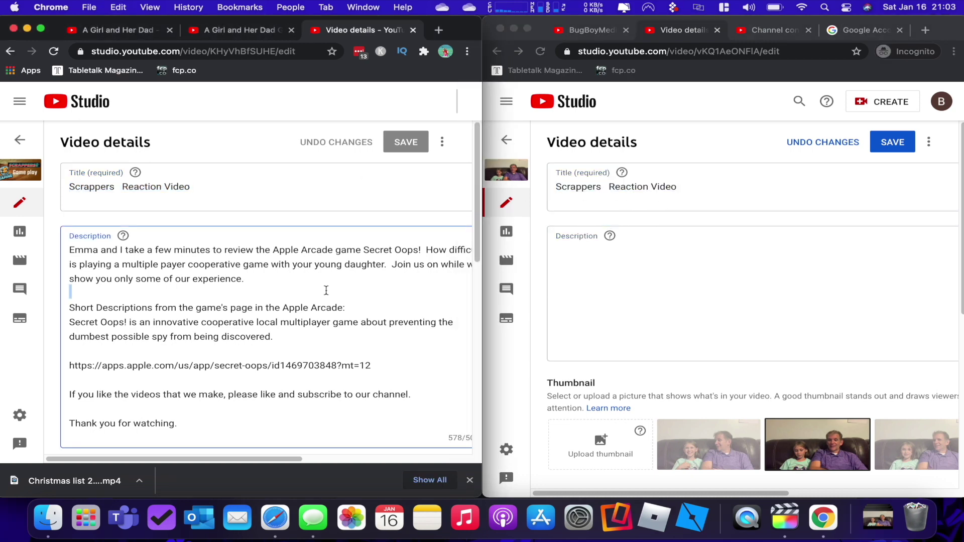
pyautogui.press('super+a')
pyautogui.press('super+c')
pyautogui.click(585, 305)
pyautogui.click(585, 305)
pyautogui.press('super+v')
pyautogui.scroll(-5, 355, 323)
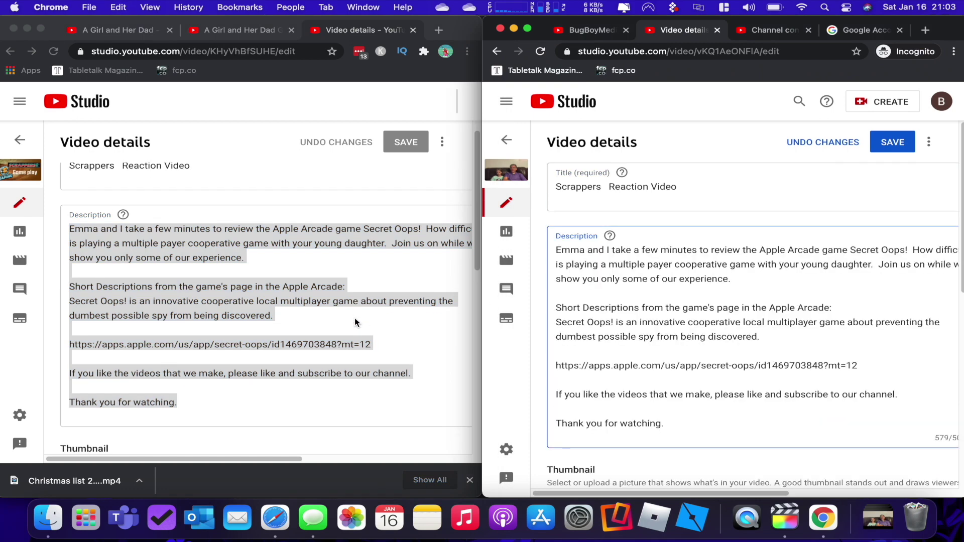
# Step: Download the original video's thumbnail image
pyautogui.click(116, 318)
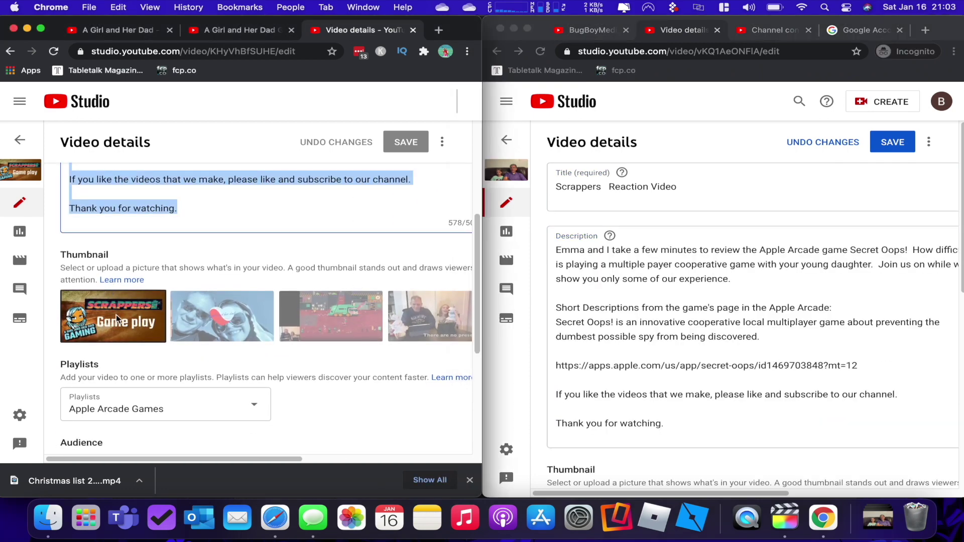
pyautogui.click(152, 306)
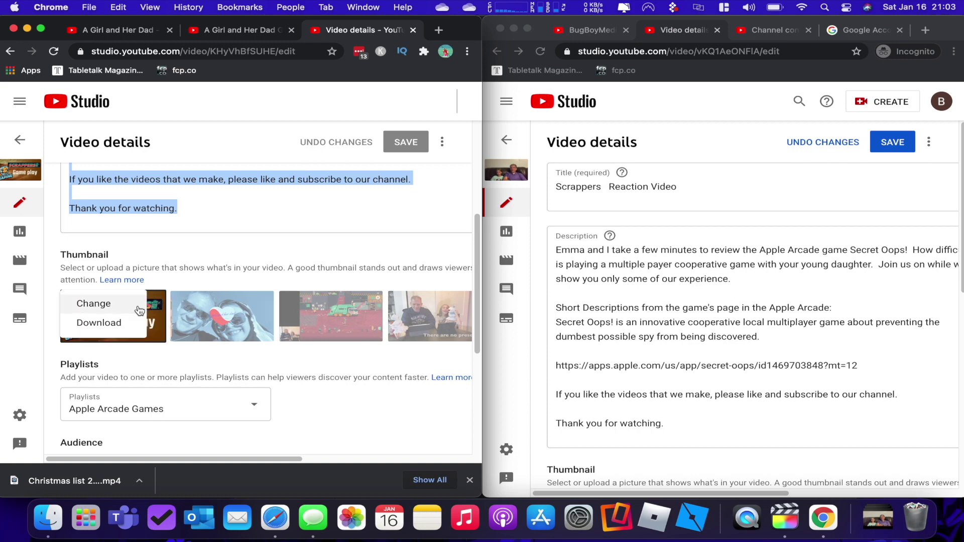
pyautogui.click(125, 328)
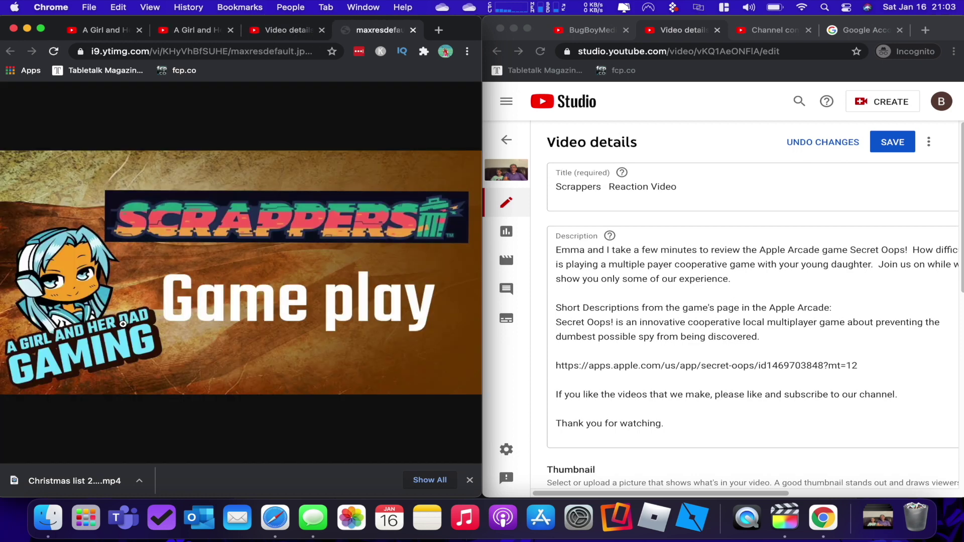
pyautogui.rightClick(257, 357)
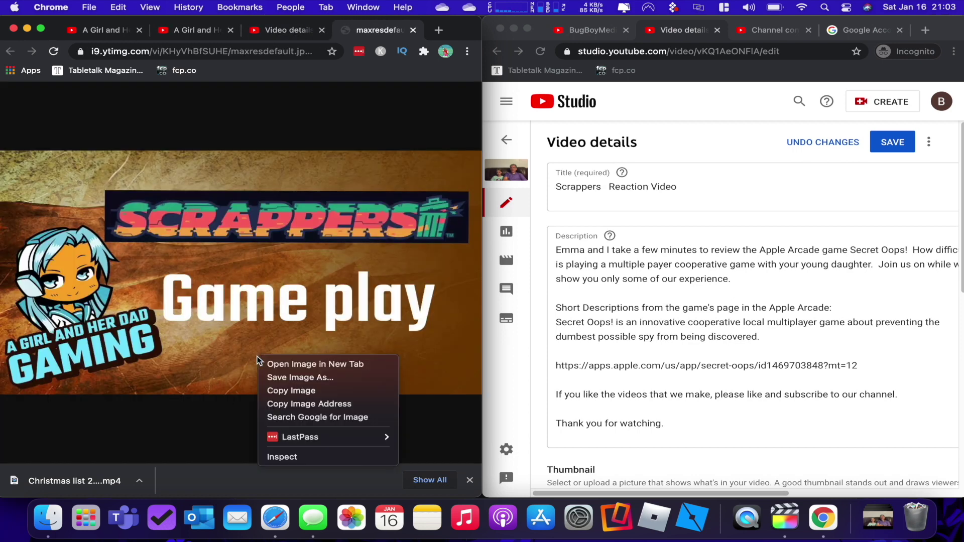
# Step: Return to the source video's details and expand SHOW MORE to reveal its tags
pyautogui.click(287, 32)
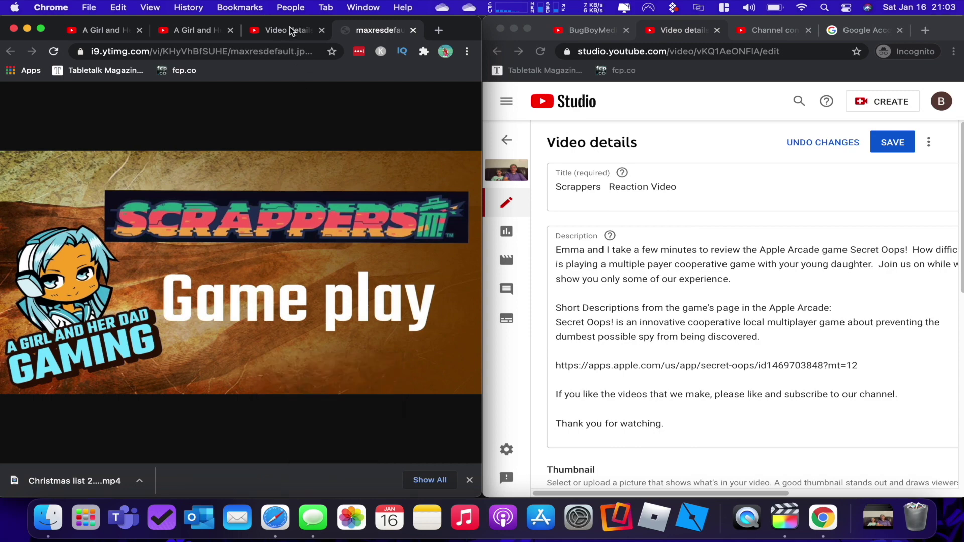
pyautogui.click(290, 31)
pyautogui.scroll(-5, 156, 395)
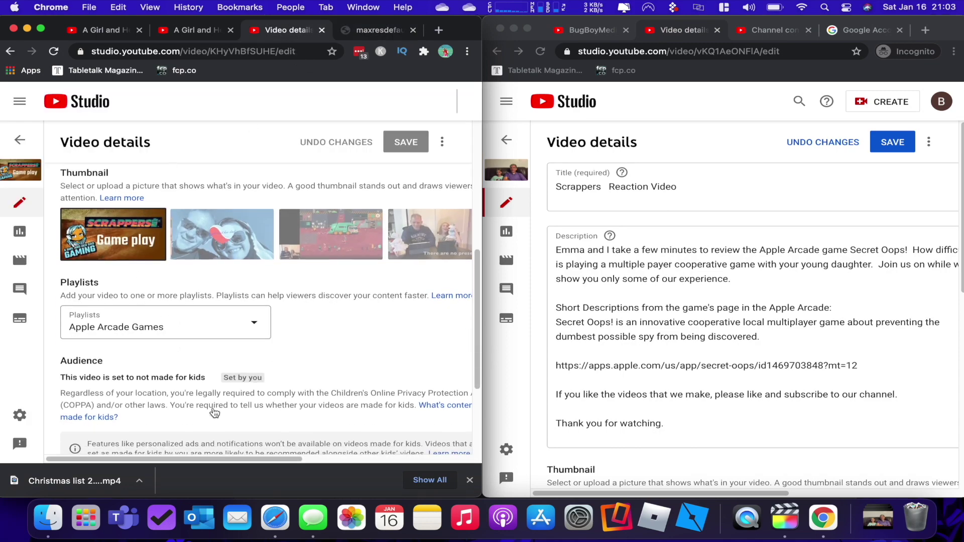
pyautogui.scroll(-8, 569, 452)
pyautogui.click(568, 459)
pyautogui.click(89, 413)
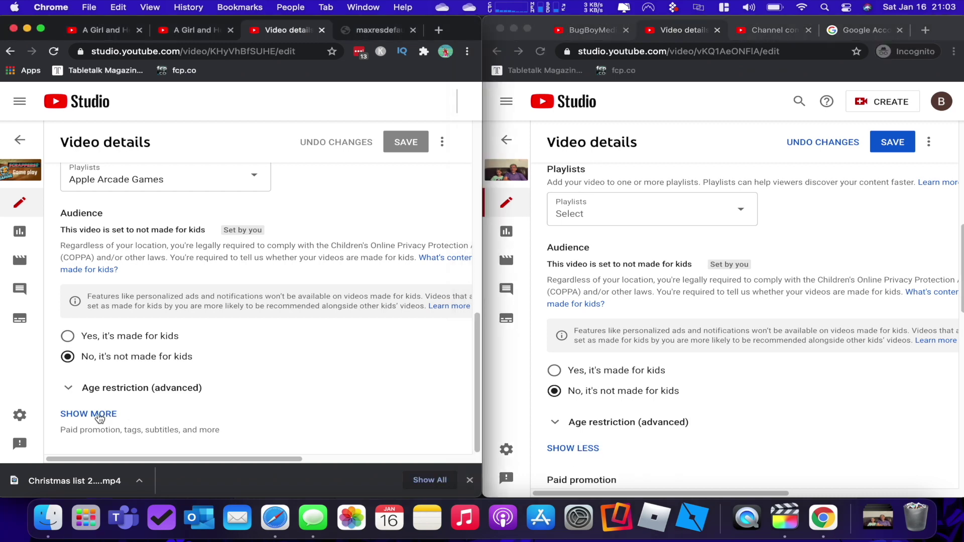
pyautogui.scroll(-5, 301, 344)
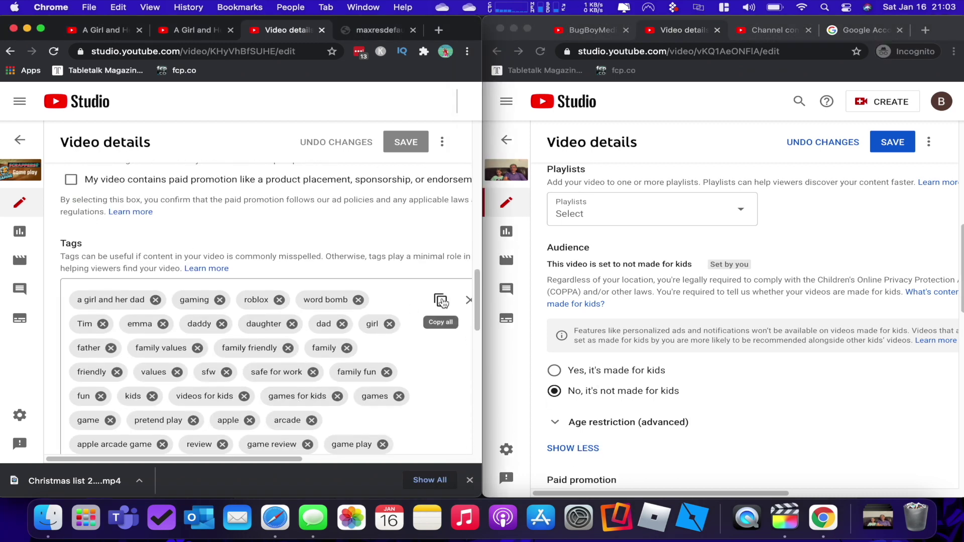
# Step: Copy all of the source video's tags and paste them into the new video's tags
pyautogui.click(440, 300)
pyautogui.scroll(-10, 660, 390)
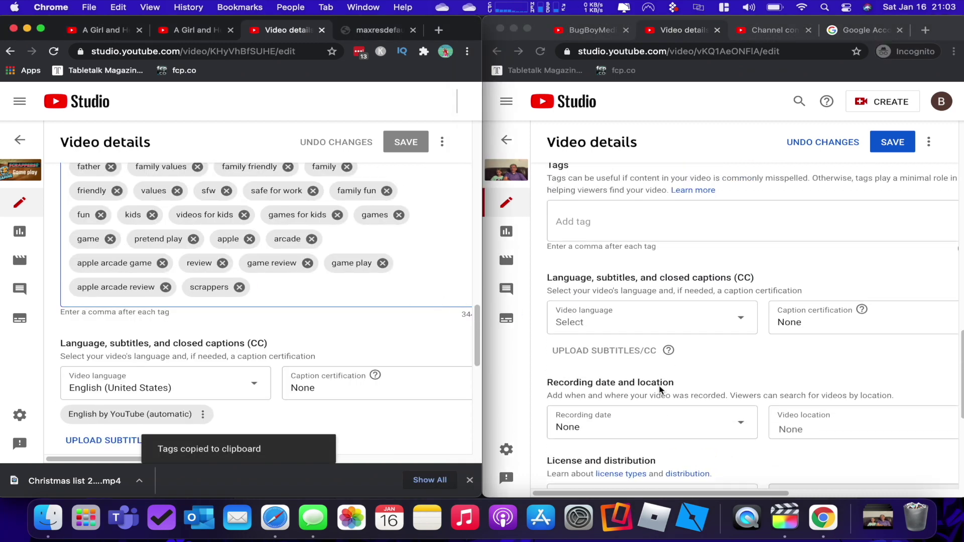
pyautogui.click(616, 254)
pyautogui.click(585, 248)
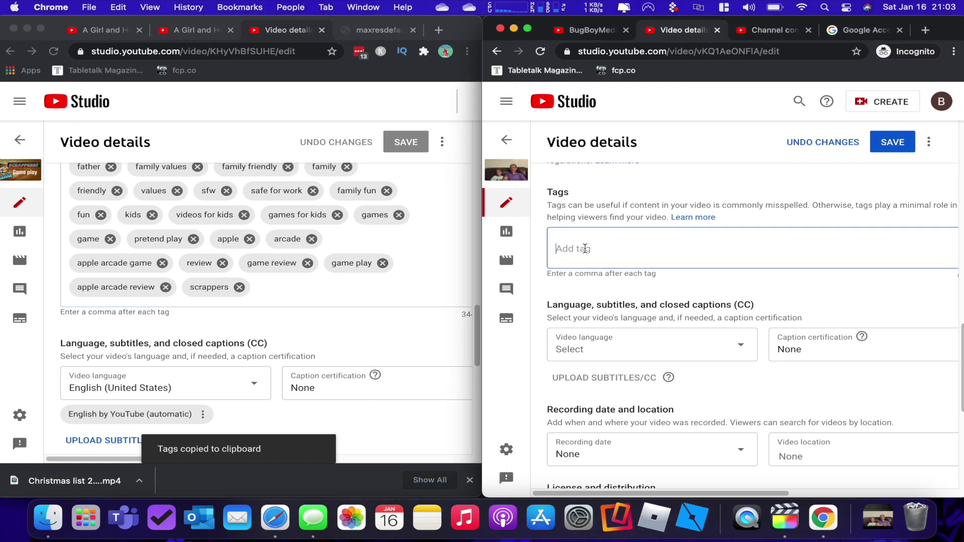
pyautogui.press('super+v')
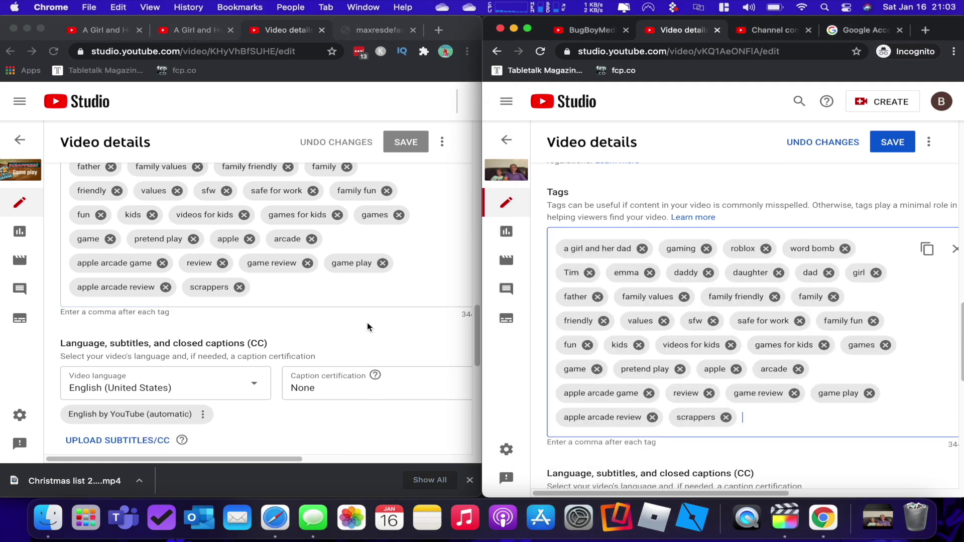
# Step: Set the new video's language to Albanian
pyautogui.scroll(-6, 580, 365)
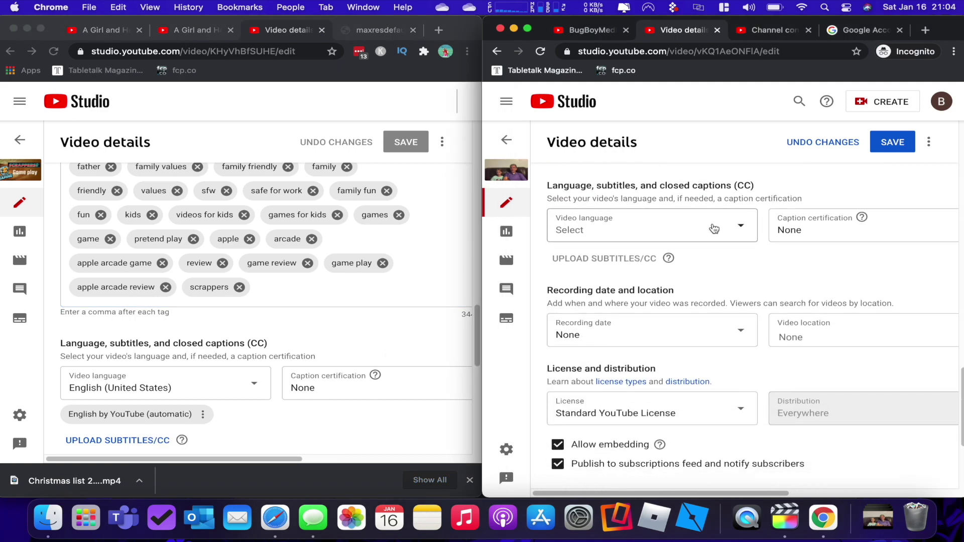
pyautogui.click(742, 228)
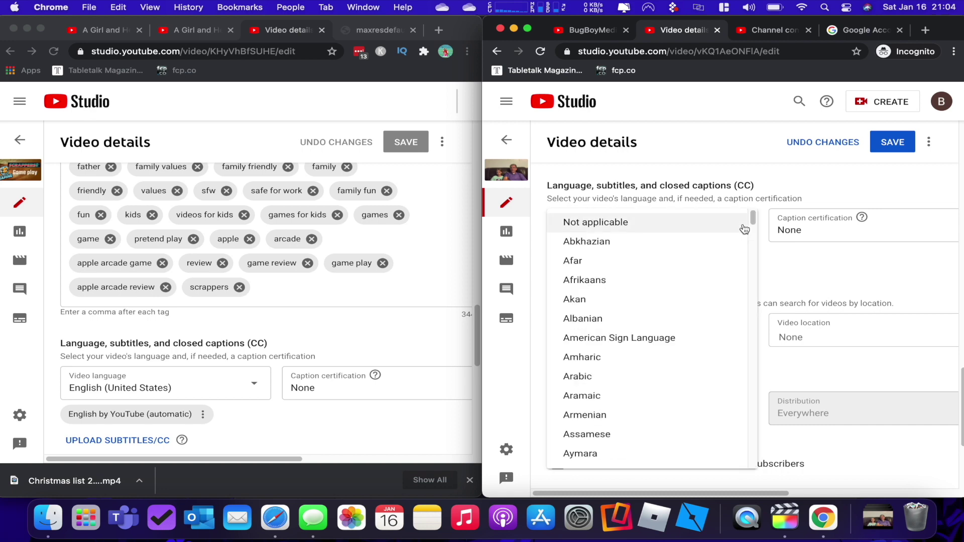
pyautogui.click(632, 326)
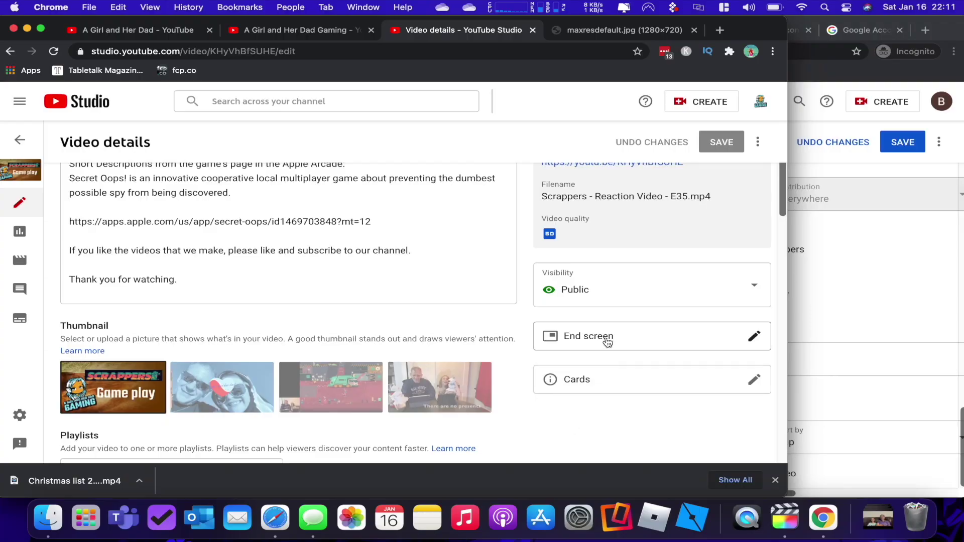
# Step: Open the source video's end screen and Cards editors and jump the preview to about 00:36:10
pyautogui.click(607, 342)
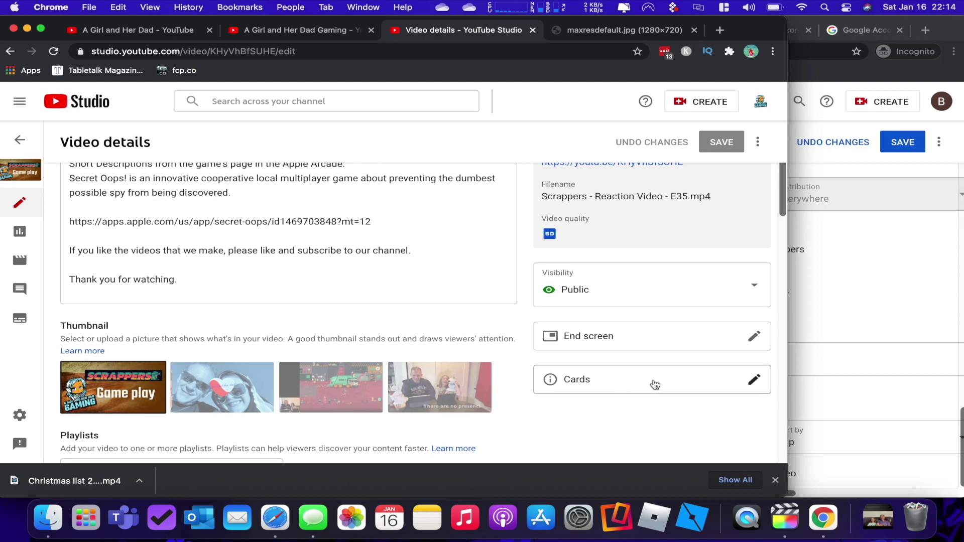
pyautogui.click(655, 384)
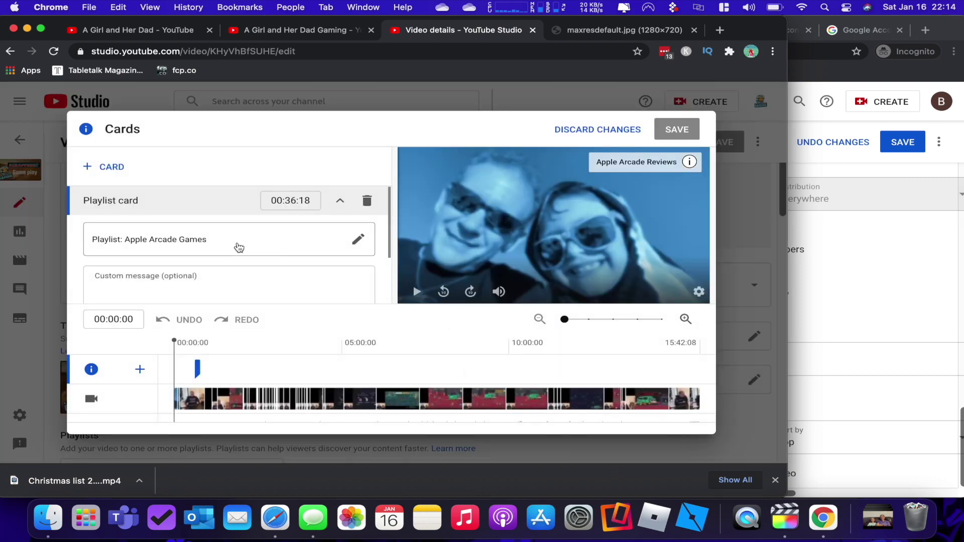
pyautogui.scroll(-1, 271, 237)
pyautogui.scroll(1, 272, 236)
pyautogui.scroll(-3, 272, 236)
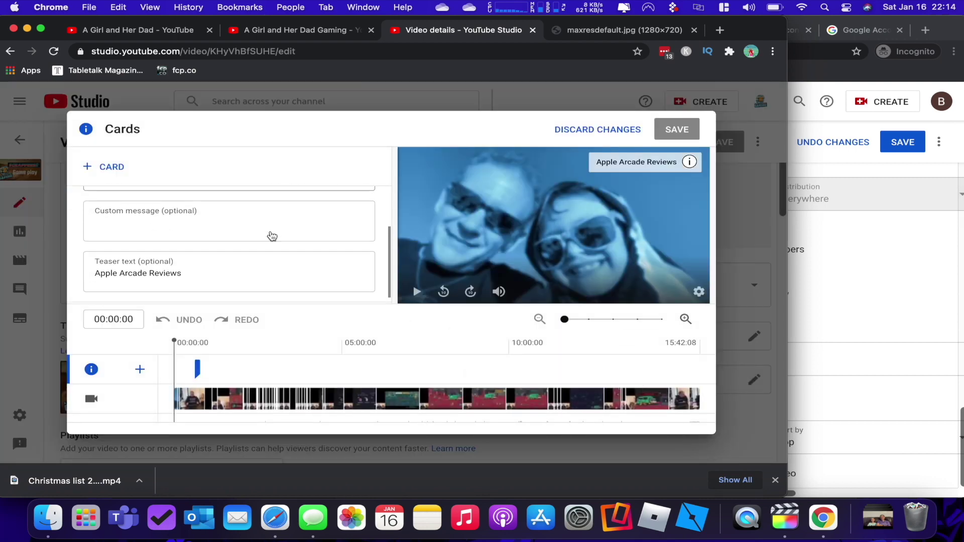
pyautogui.click(196, 354)
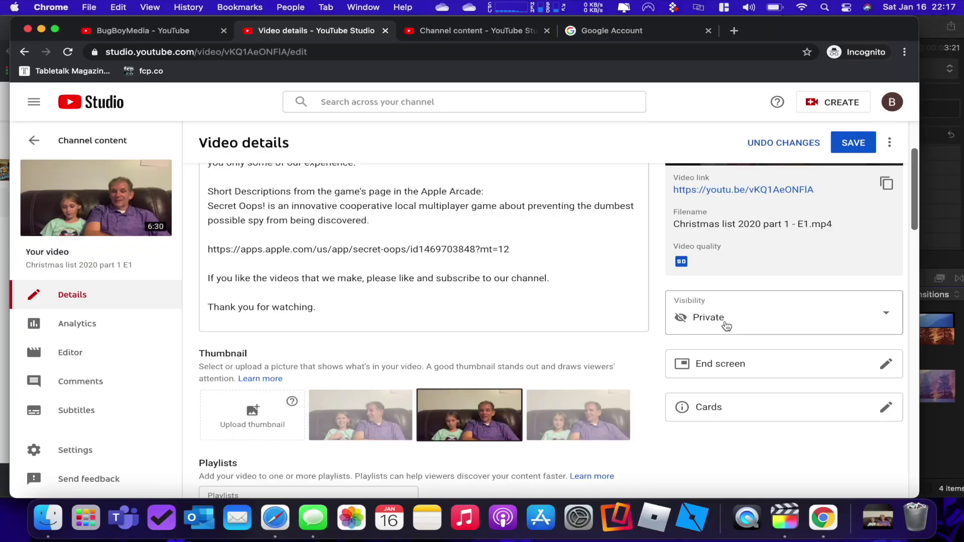
# Step: Set the new upload's visibility to Public
pyautogui.click(726, 327)
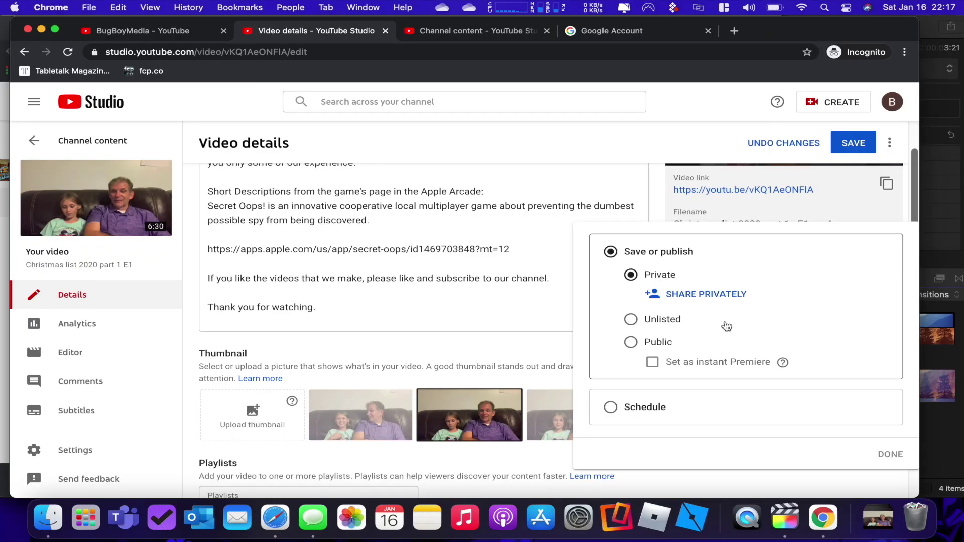
pyautogui.click(631, 343)
pyautogui.click(889, 454)
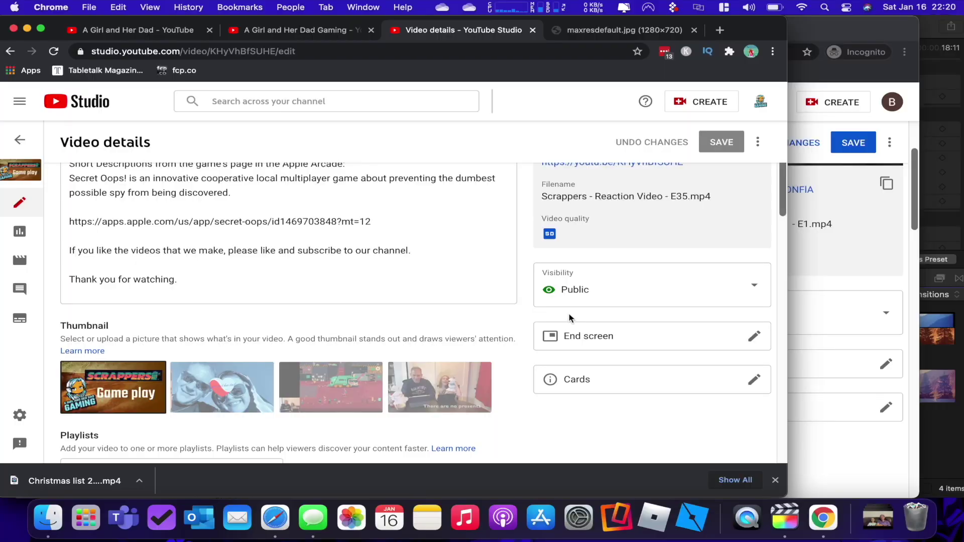
# Step: Change the original video's visibility to Unlisted and save it
pyautogui.click(653, 295)
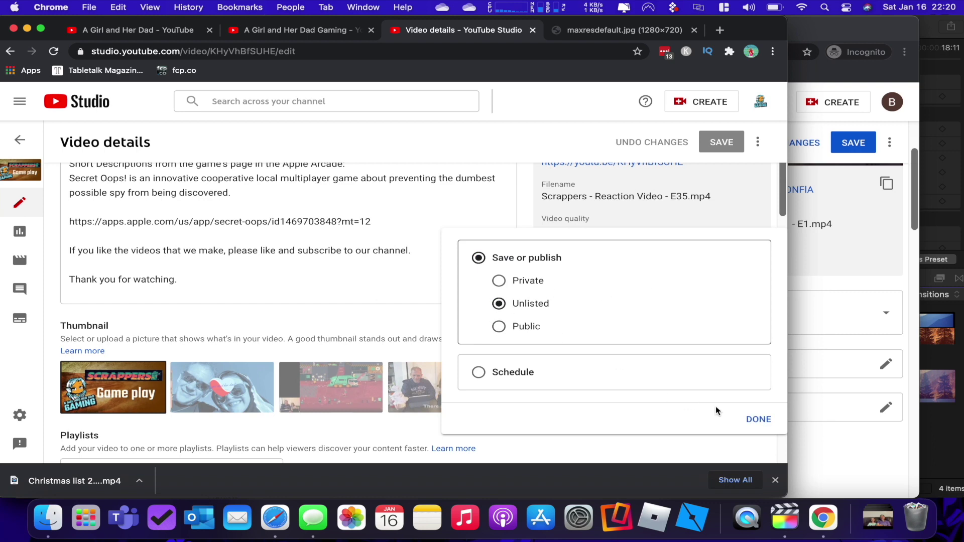
pyautogui.click(759, 421)
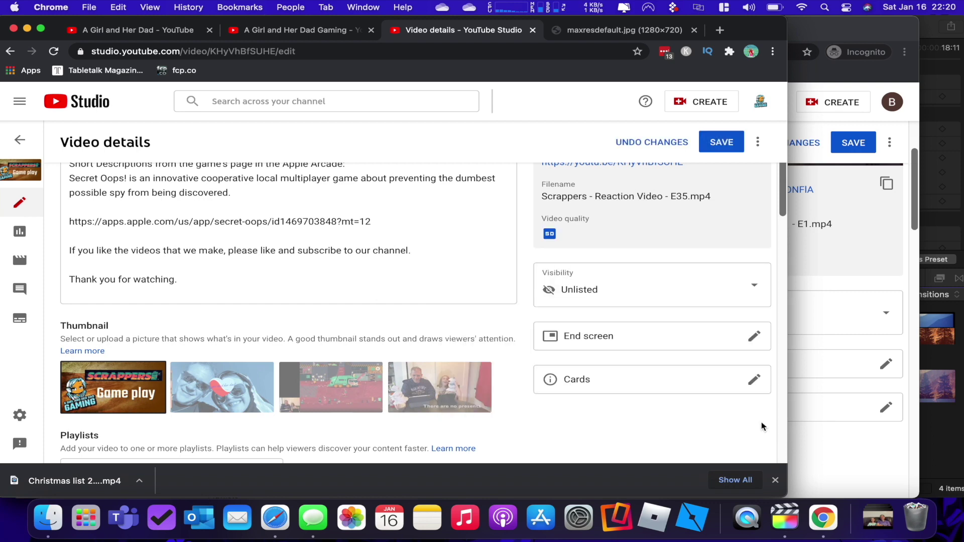
pyautogui.click(719, 144)
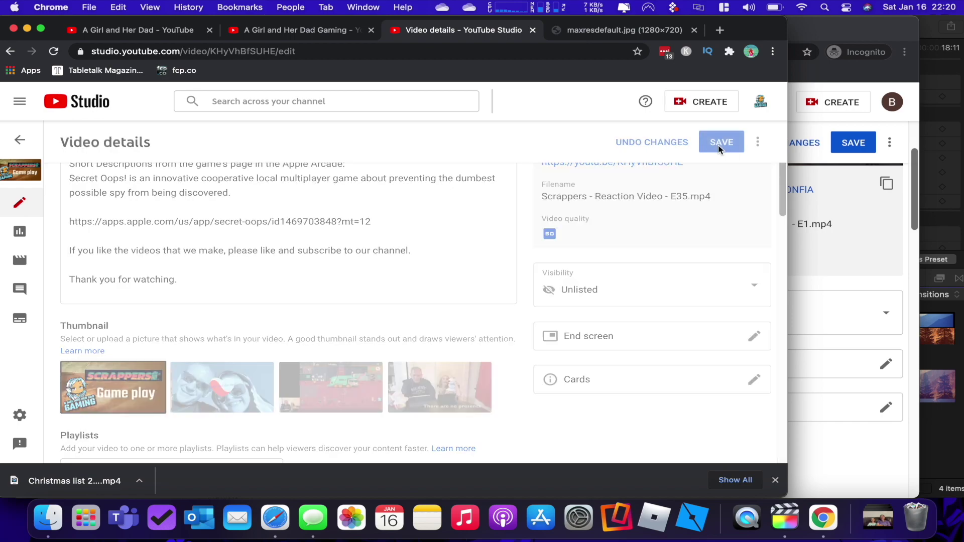